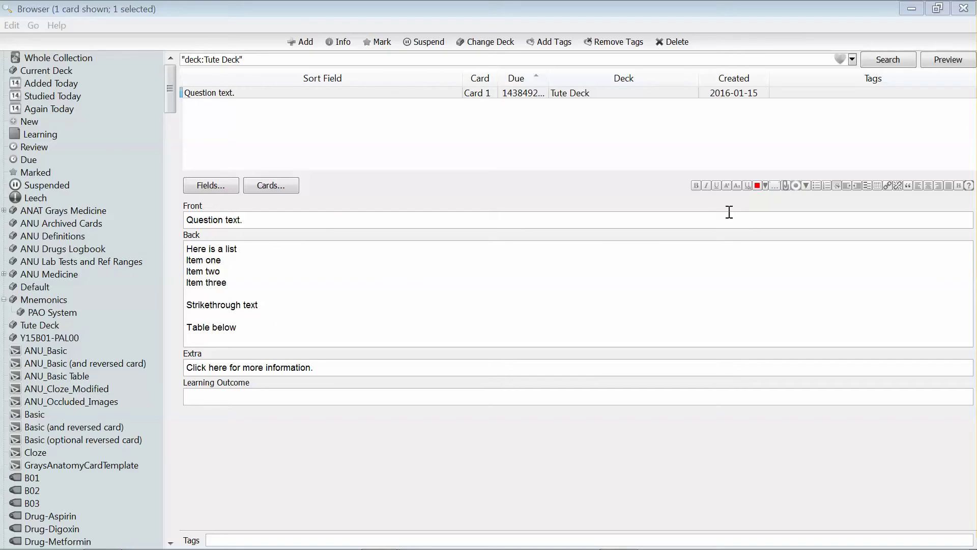
Step: Turn the three item lines into a bulleted list, with Item two indented as a nested bullet
triple_click(316, 302)
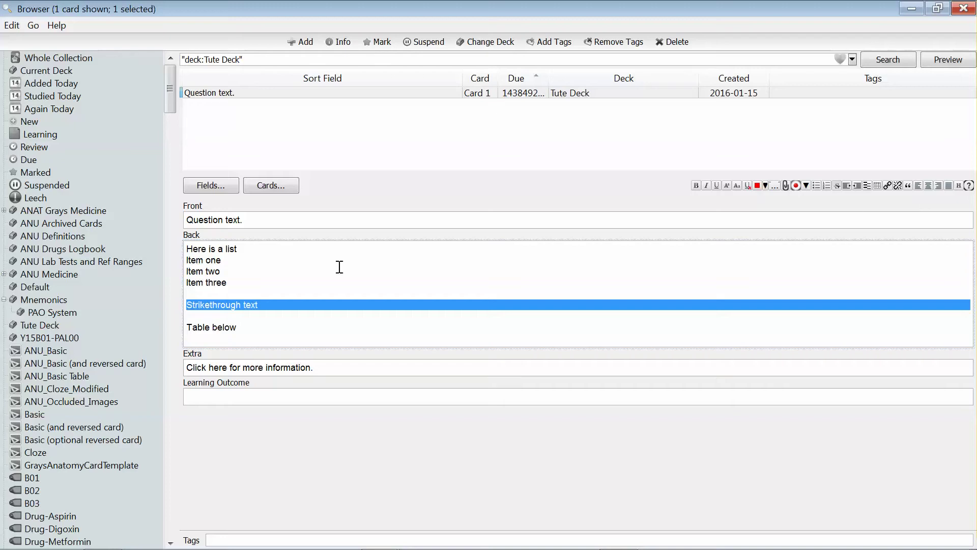
left_click_drag(188, 260, 244, 282)
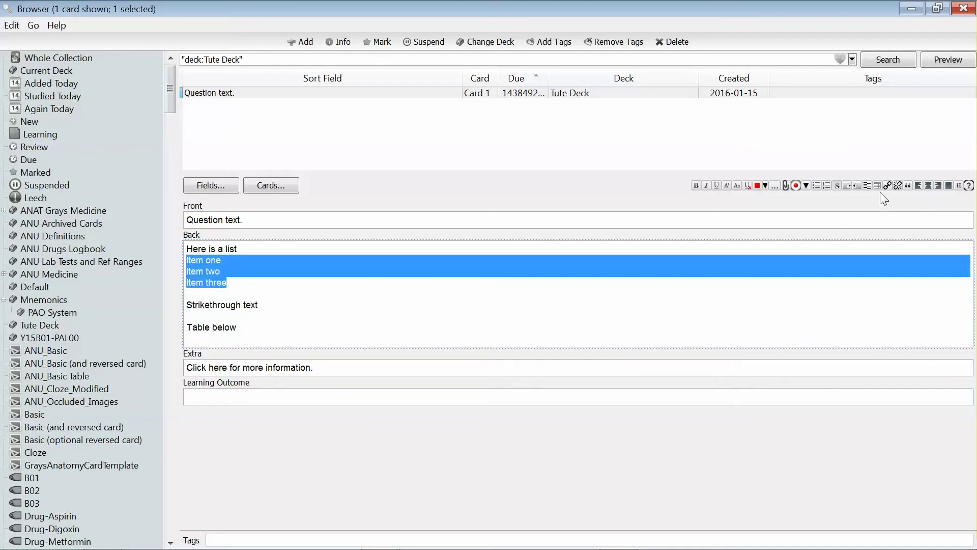
left_click(826, 186)
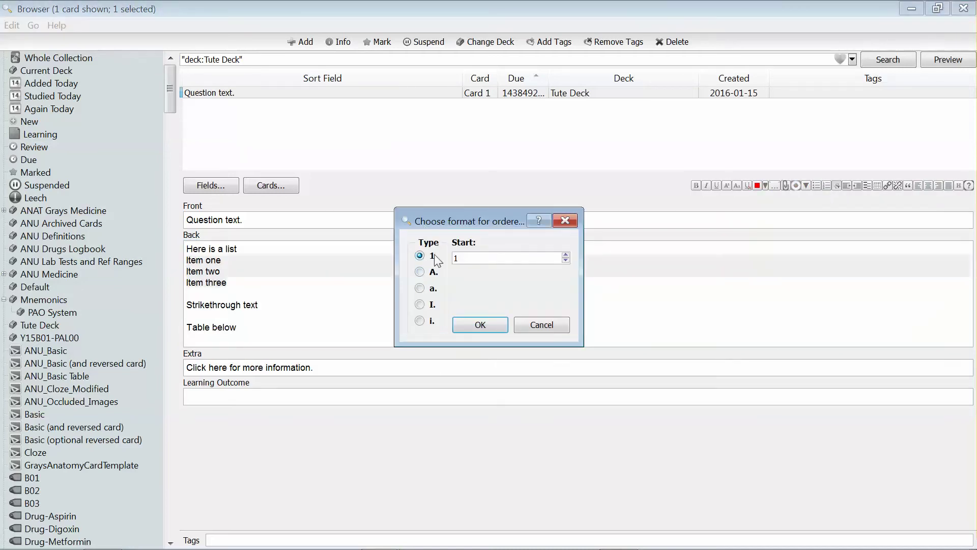
left_click(476, 324)
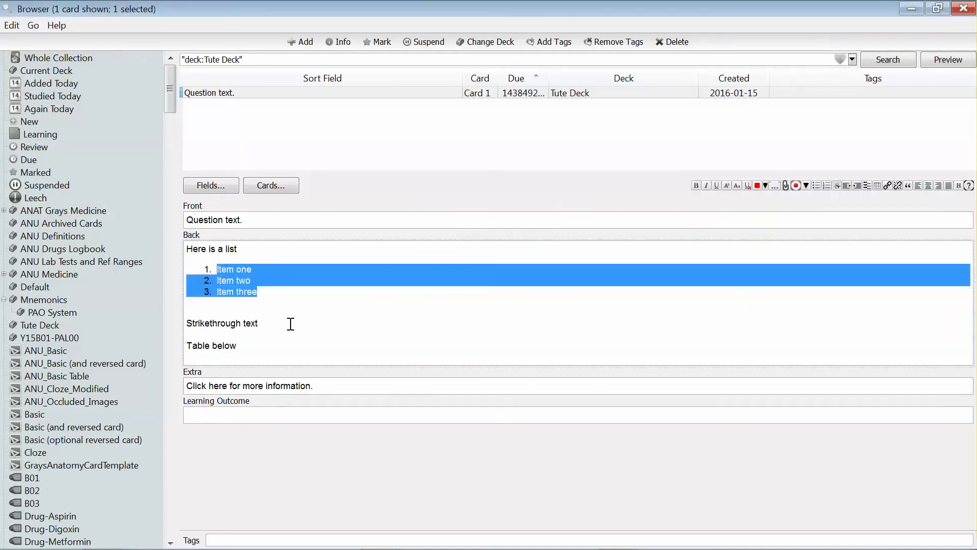
left_click(289, 296)
left_click_drag(275, 292, 194, 268)
left_click(816, 186)
left_click(255, 290)
left_click(238, 281)
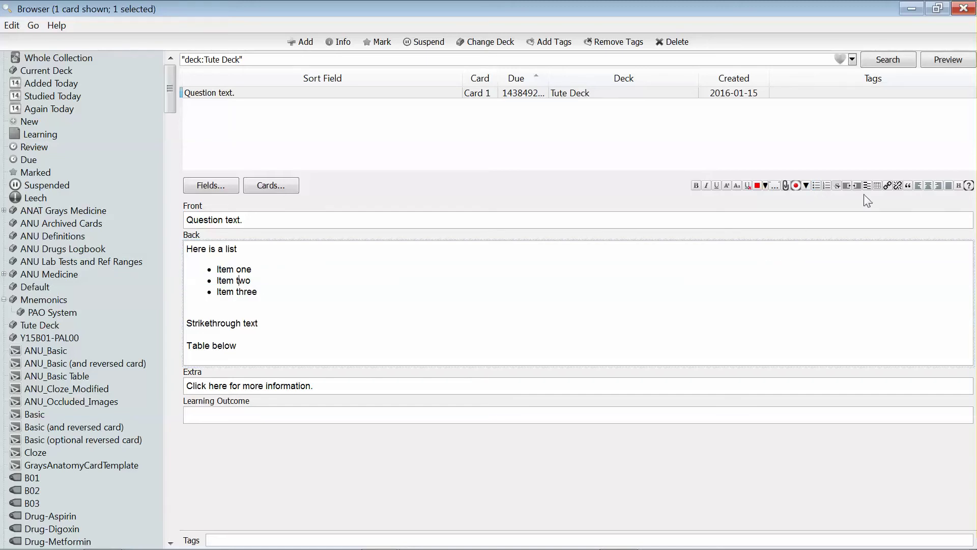
left_click(847, 187)
Step: Strike through the word Strikethrough and add an empty line after Table below
double_click(215, 324)
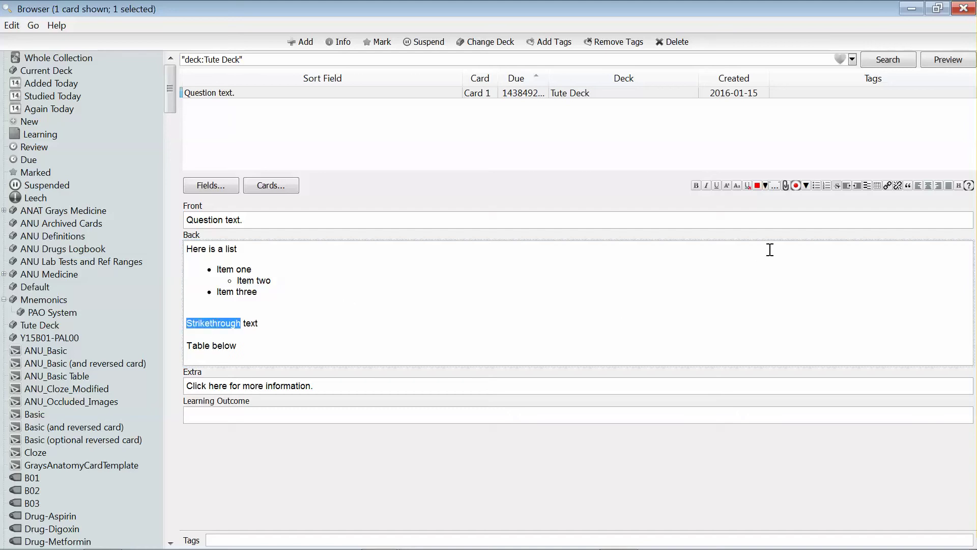
left_click(836, 185)
left_click(251, 353)
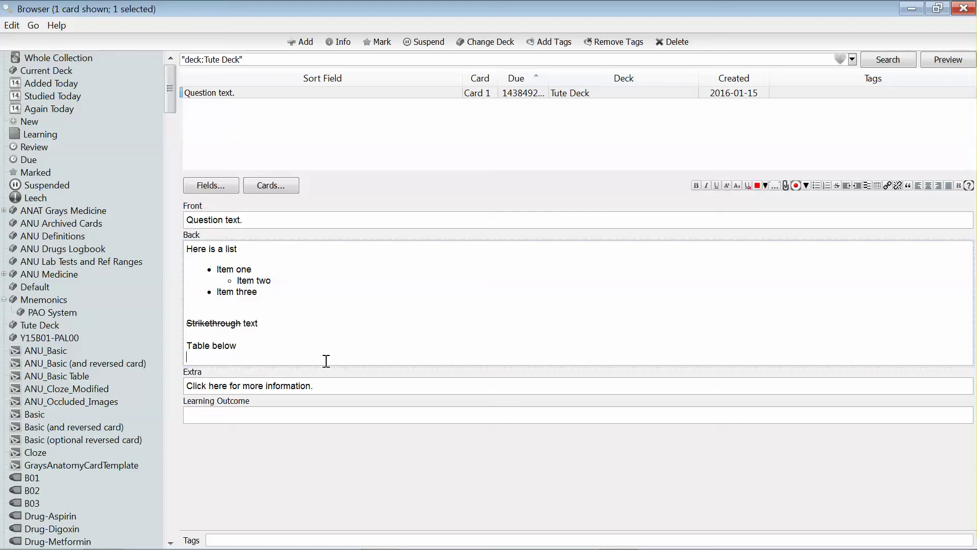
key("Return")
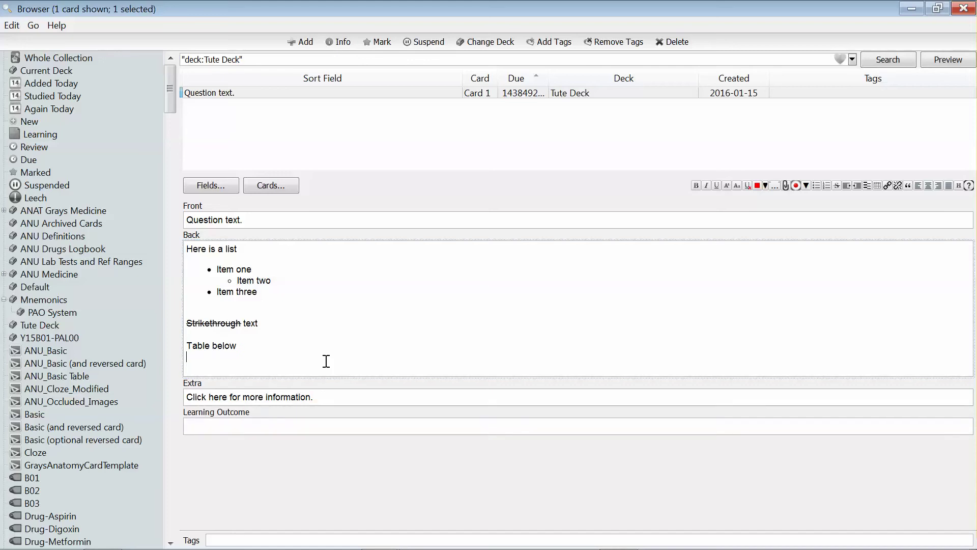
Step: Insert a 3-column, 3-row table under Table below and replace the second data1 cell with Test
left_click(875, 190)
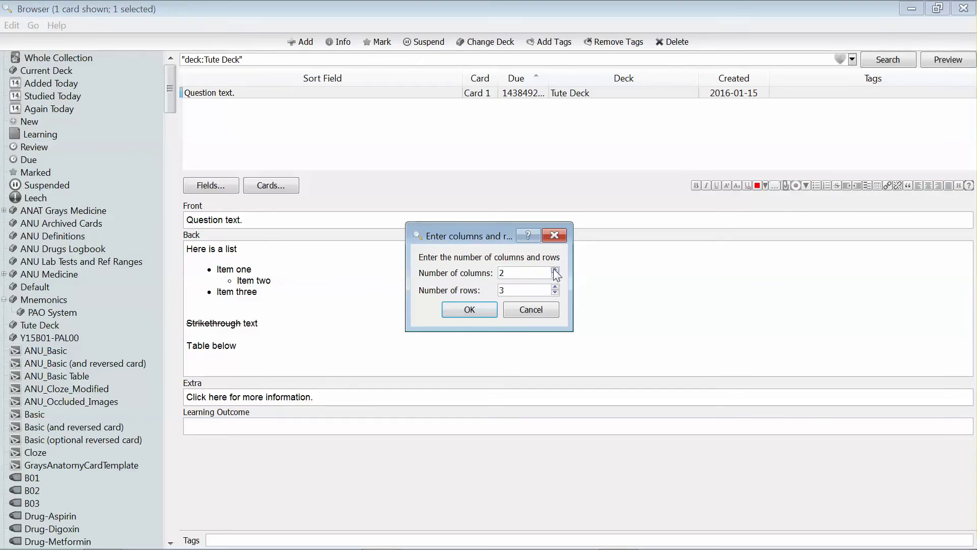
left_click(555, 270)
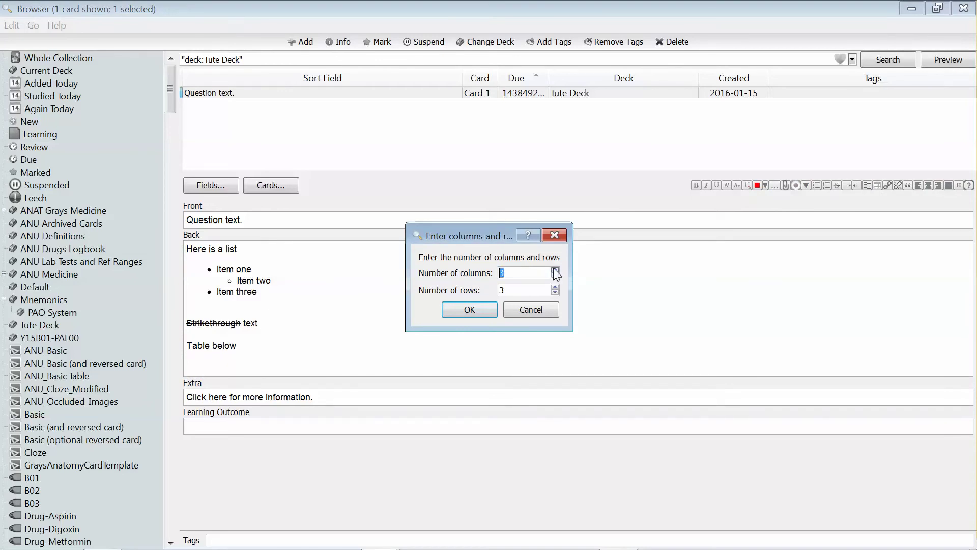
left_click(469, 309)
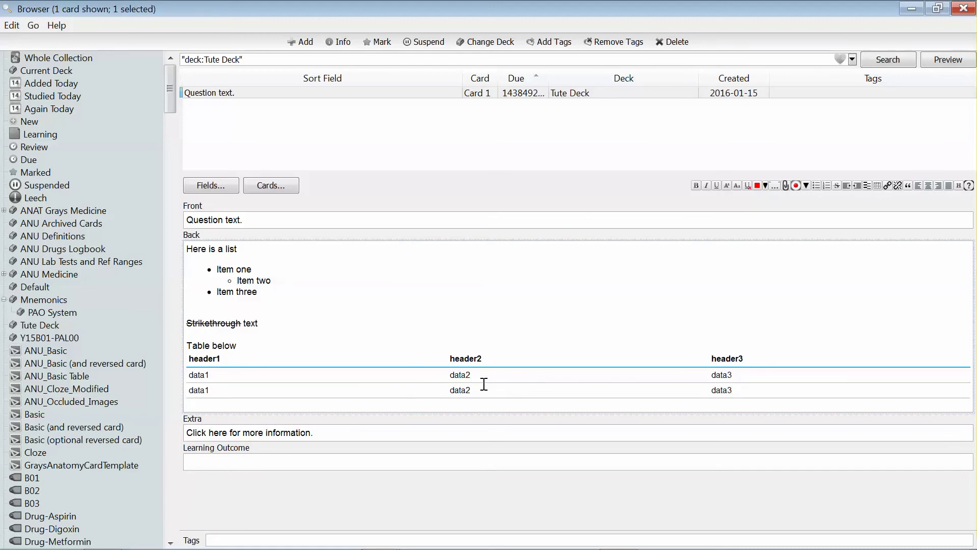
double_click(198, 376)
double_click(204, 390)
type("Test")
double_click(221, 433)
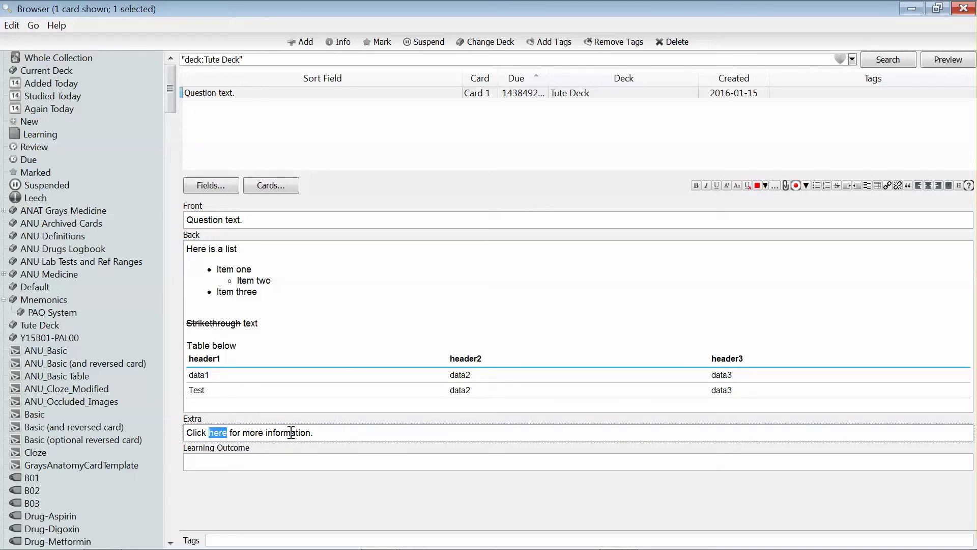
left_click(196, 433)
left_click_drag(229, 432, 186, 433)
left_click(888, 187)
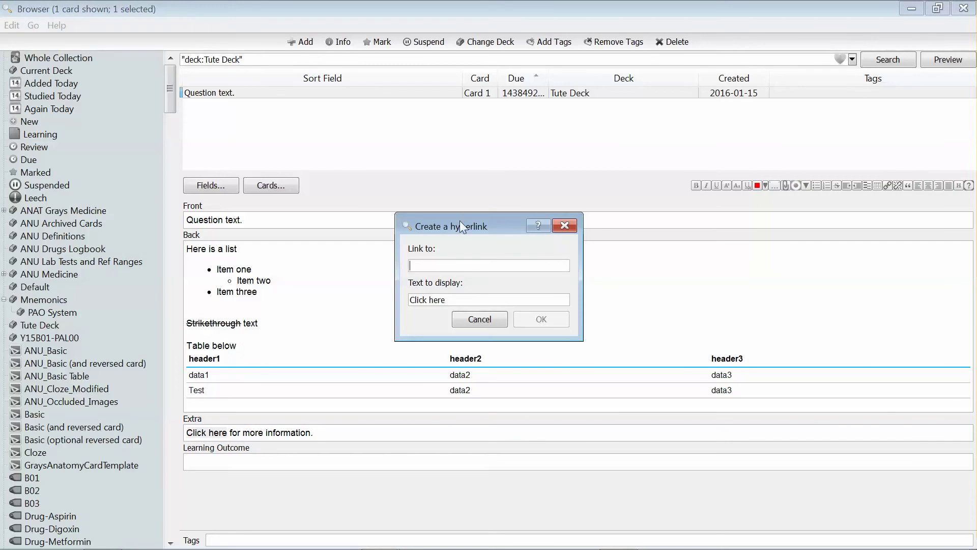
type("htt")
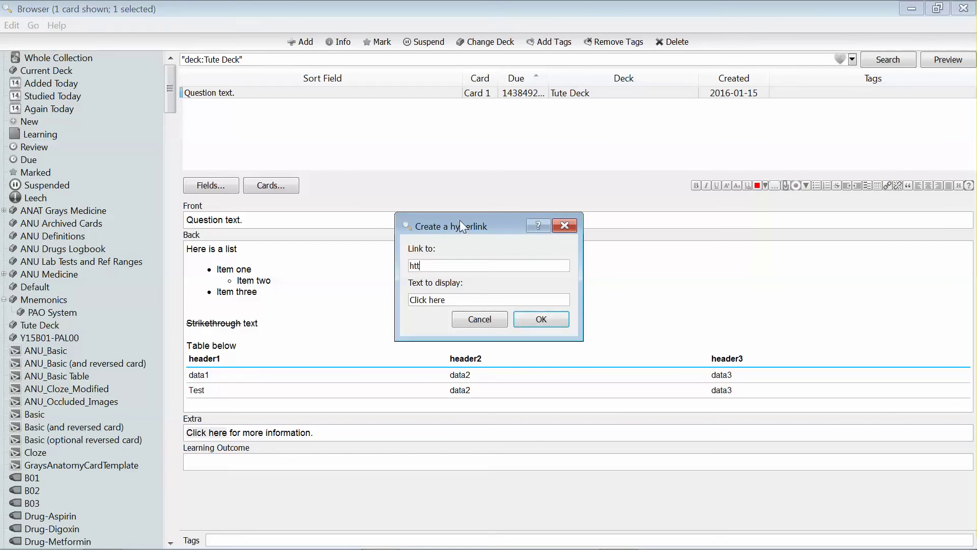
type("p://test.com")
left_click(540, 319)
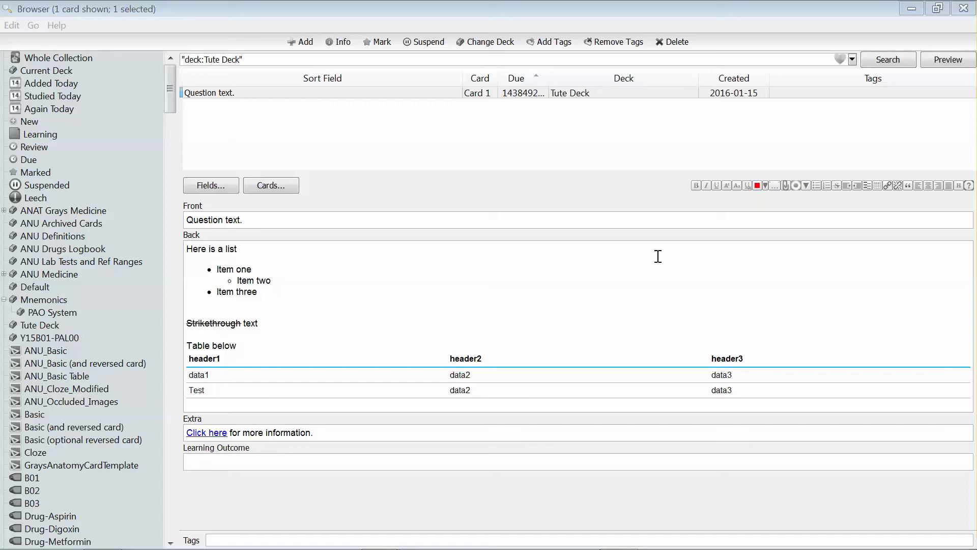
Step: Scroll the AnkiWeb add-on page down to Download and copy the install code 162313389
mouse_move(280, 549)
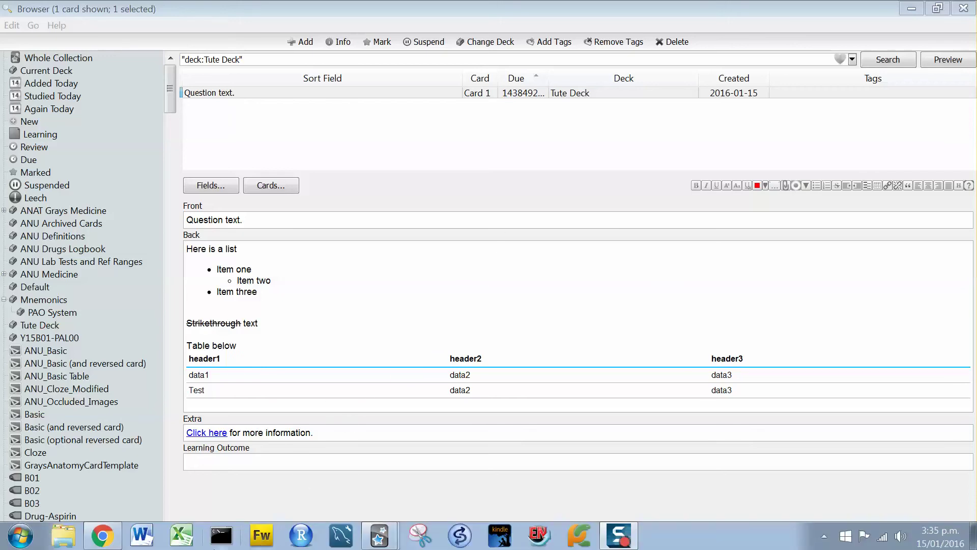
left_click(99, 542)
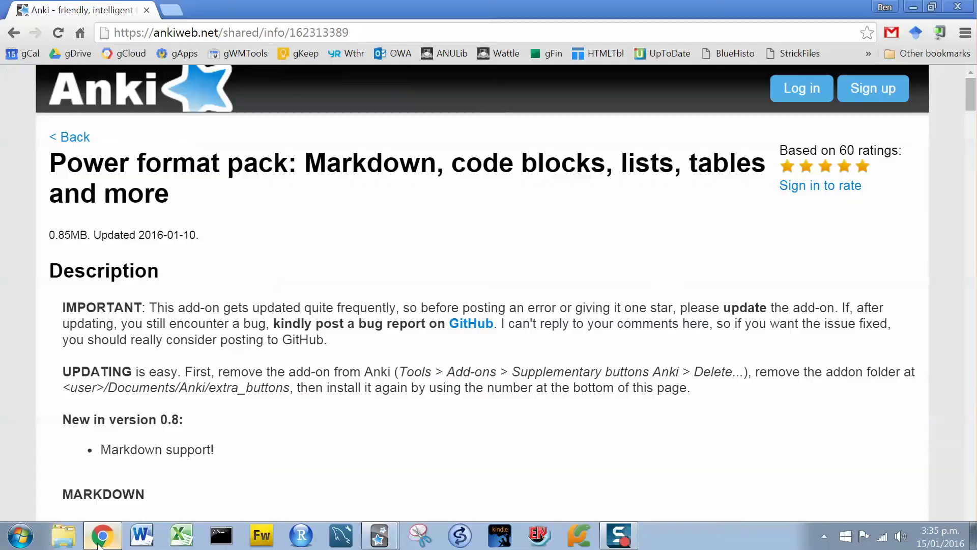
scroll(351, 102, "down", 1)
scroll(268, 135, "up", 1)
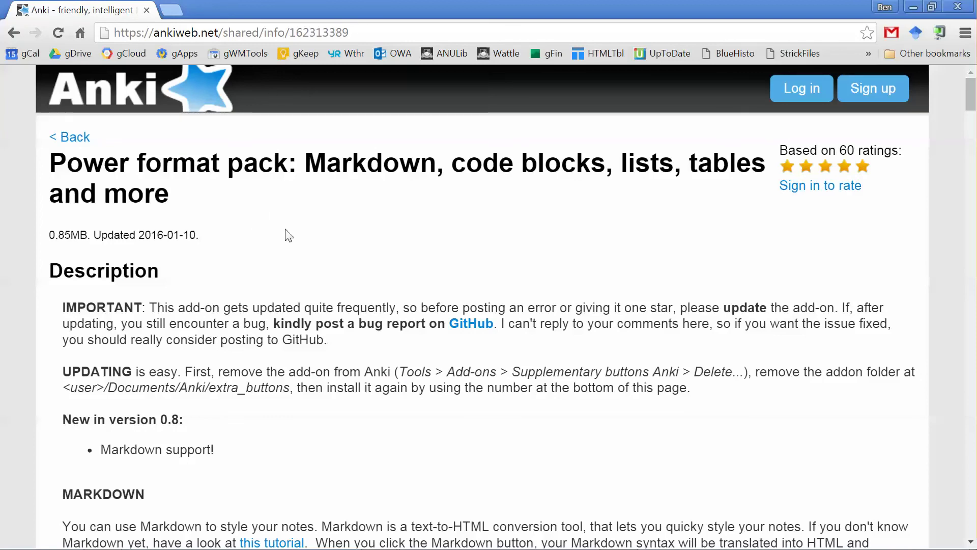
scroll(244, 256, "down", 20)
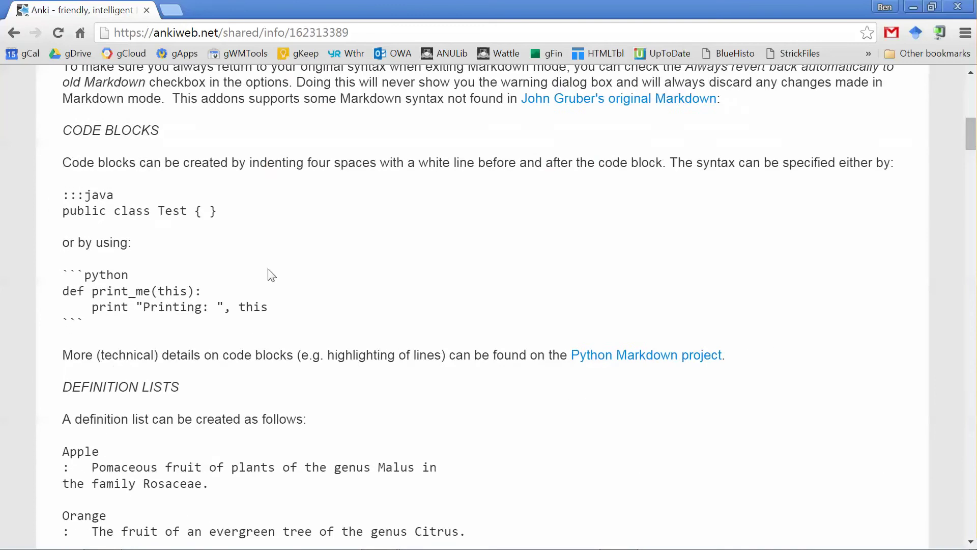
scroll(272, 275, "down", 20)
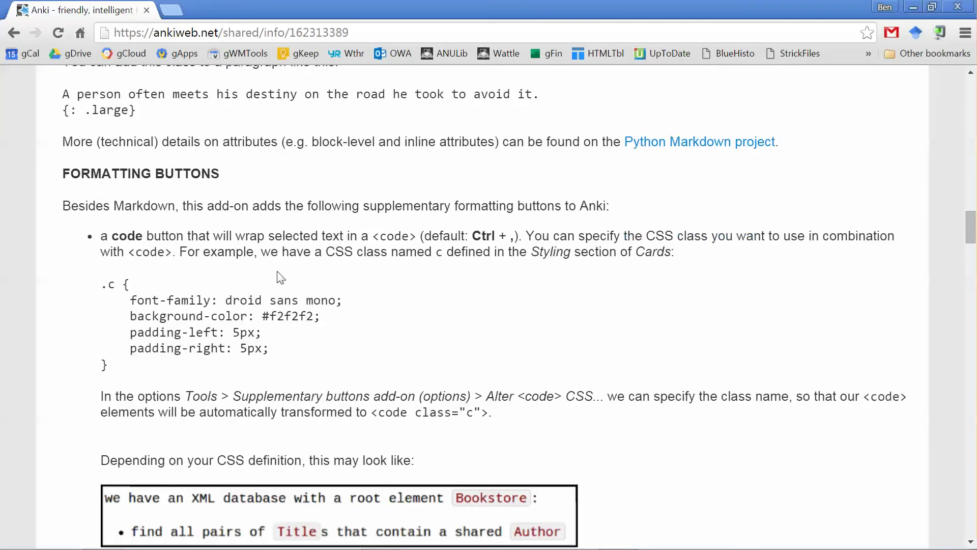
scroll(288, 274, "down", 20)
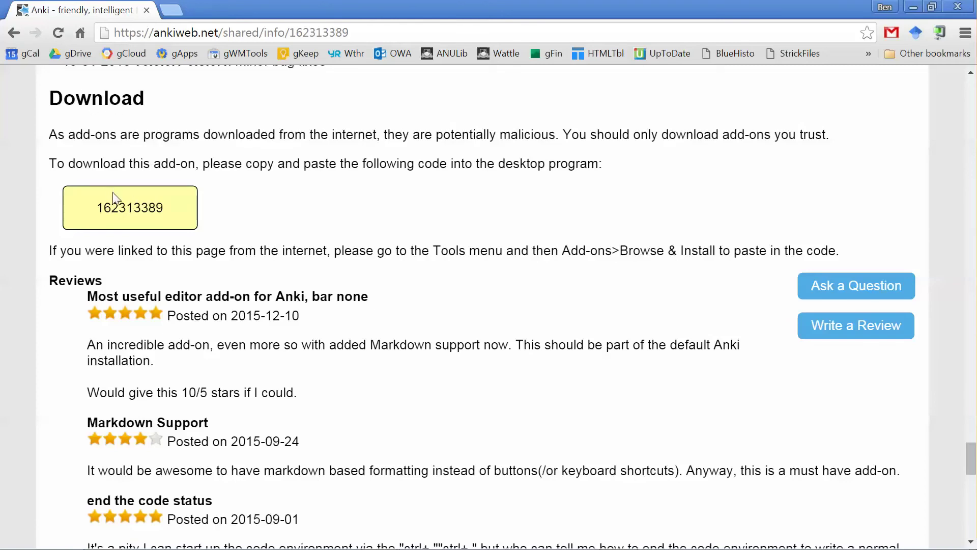
double_click(117, 207)
key("ctrl+c")
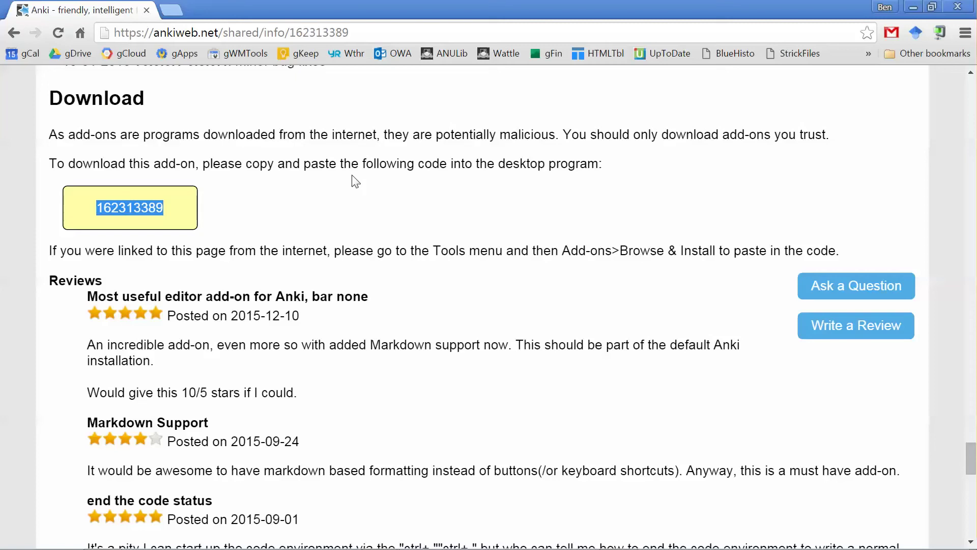
left_click(355, 182)
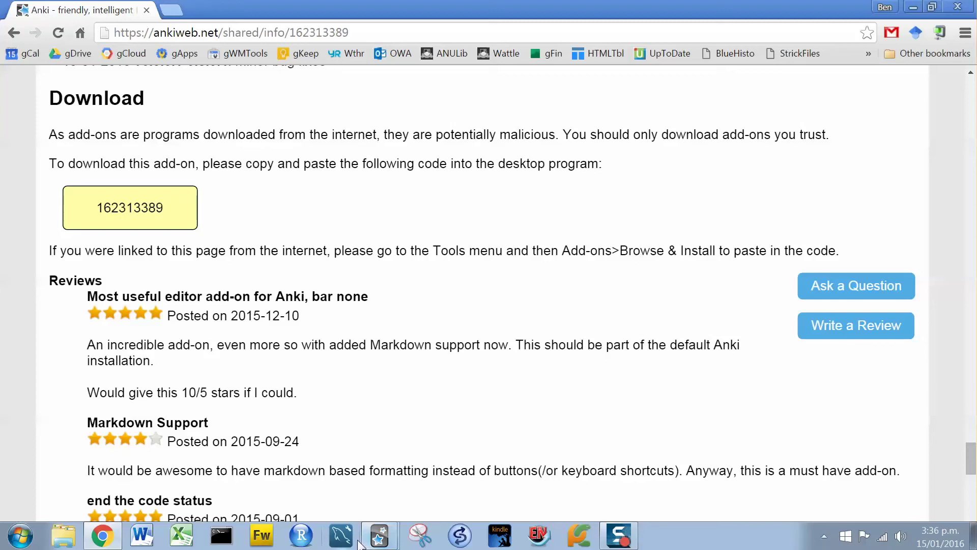
Step: From the main window's deck list, paste code 162313389 into Add-ons > Browse & Install, then cancel
left_click(379, 535)
left_click(347, 491)
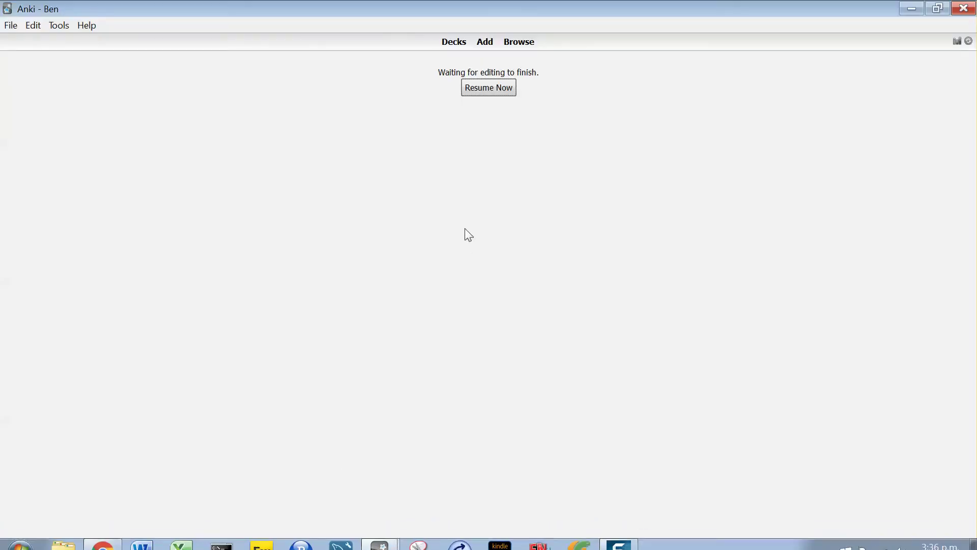
left_click(454, 43)
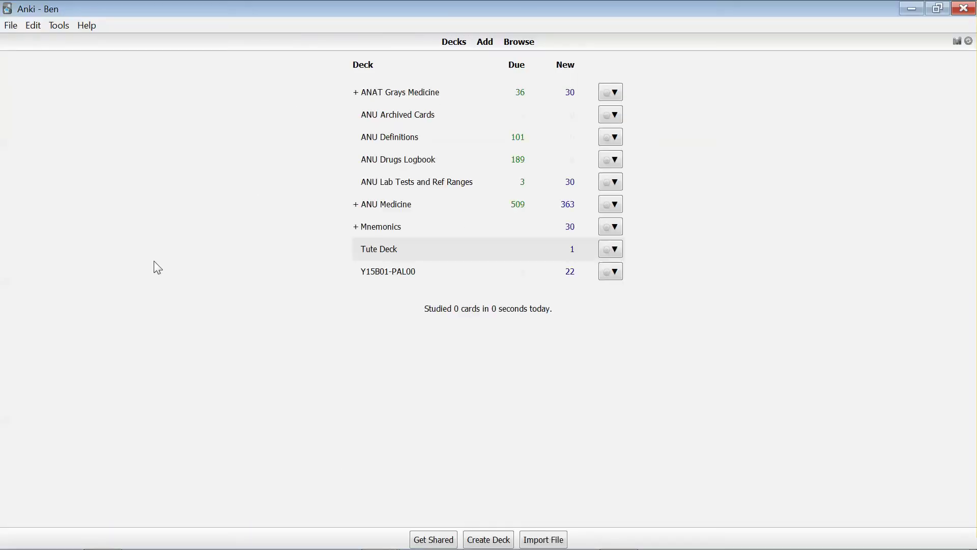
left_click(51, 31)
mouse_move(109, 127)
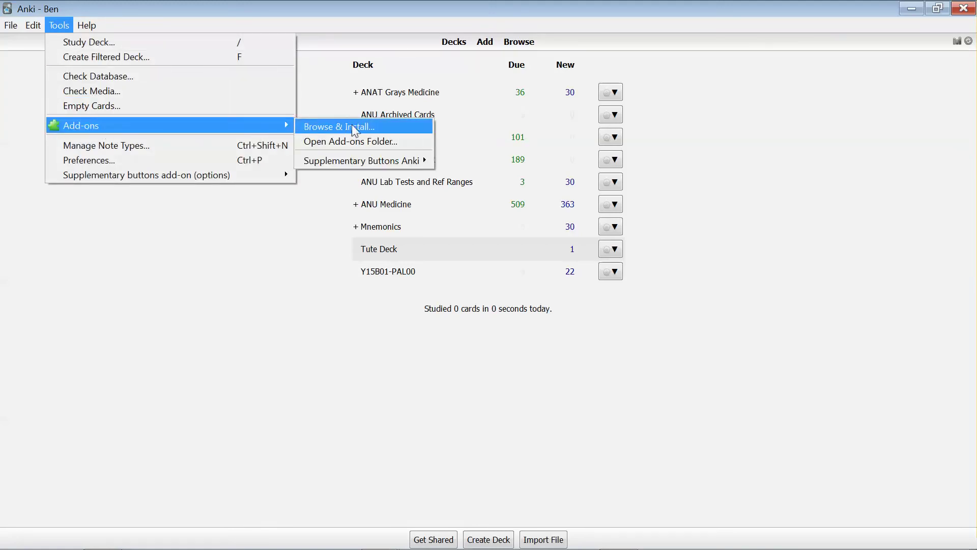
left_click(387, 131)
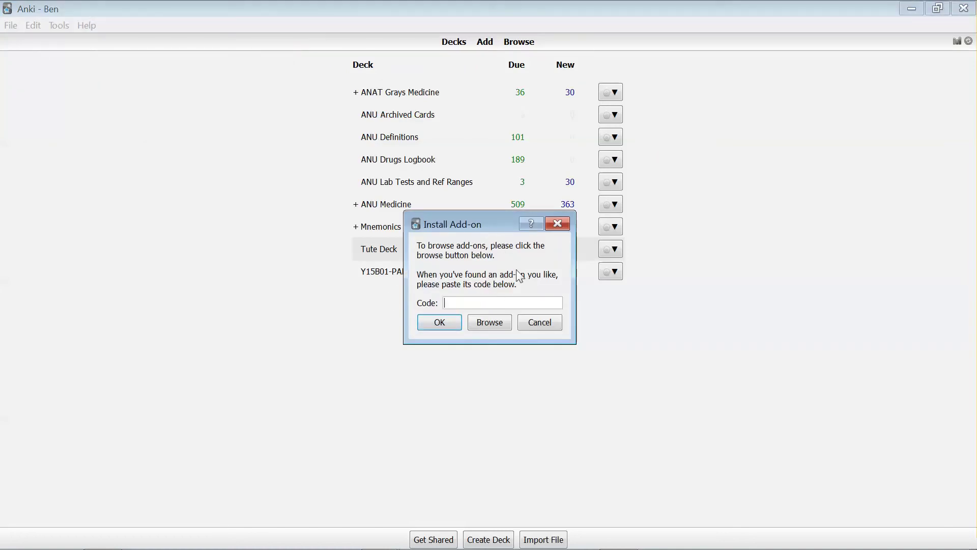
key("ctrl+v")
left_click(545, 326)
Step: In the card browser, colour the word Item in Item one red
mouse_move(338, 542)
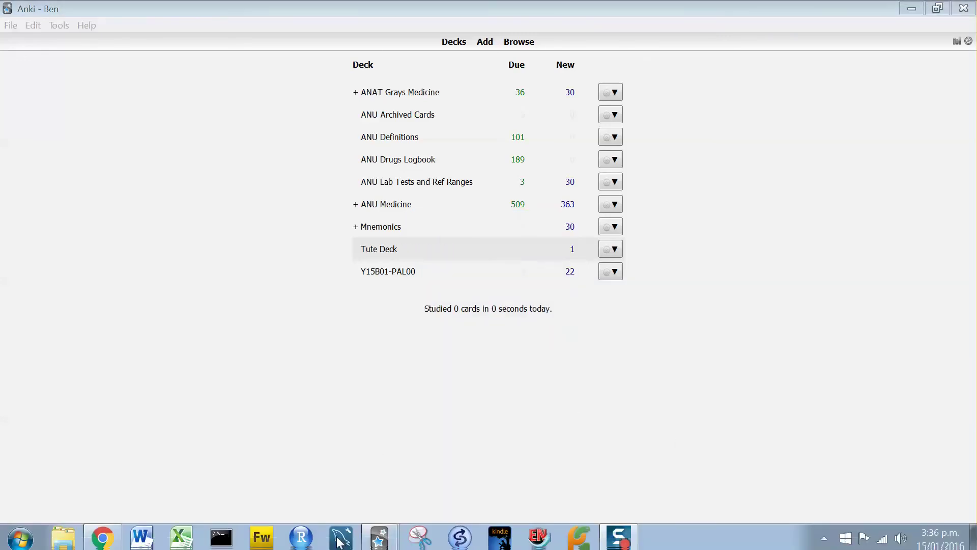
mouse_move(381, 538)
left_click(390, 507)
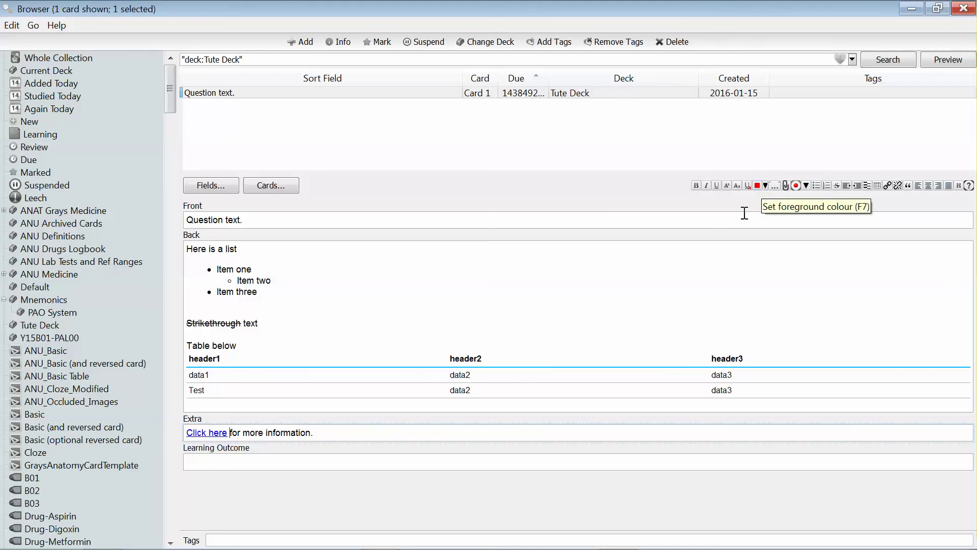
double_click(227, 269)
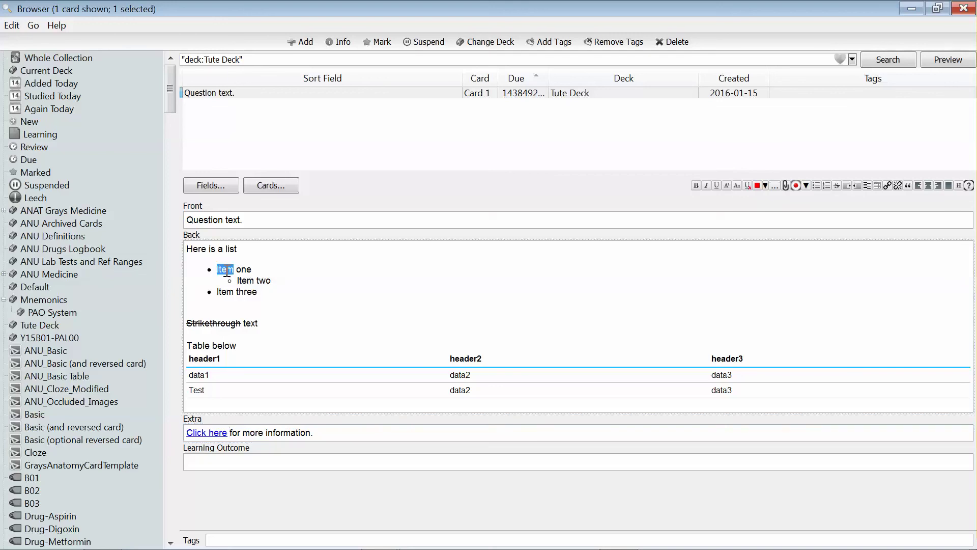
left_click(757, 188)
left_click(319, 286)
double_click(228, 271)
left_click(810, 200)
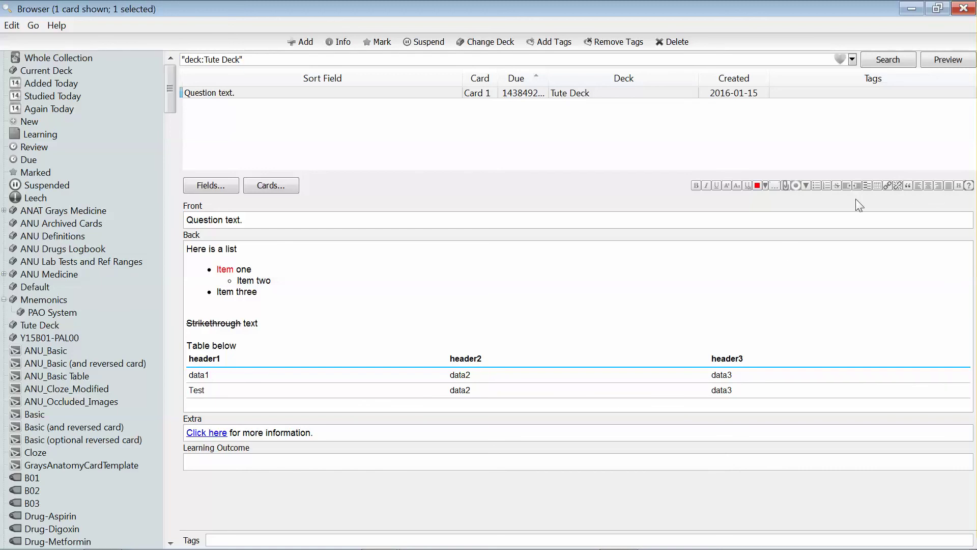
Step: From the main deck list, check the Supplementary Buttons add-on Button options and cancel without changes
mouse_move(560, 548)
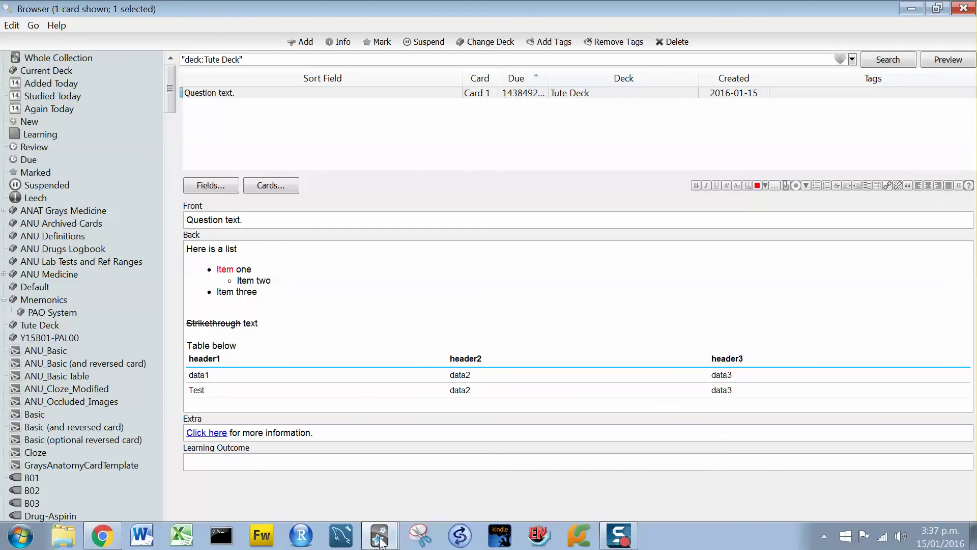
left_click(379, 535)
left_click(350, 486)
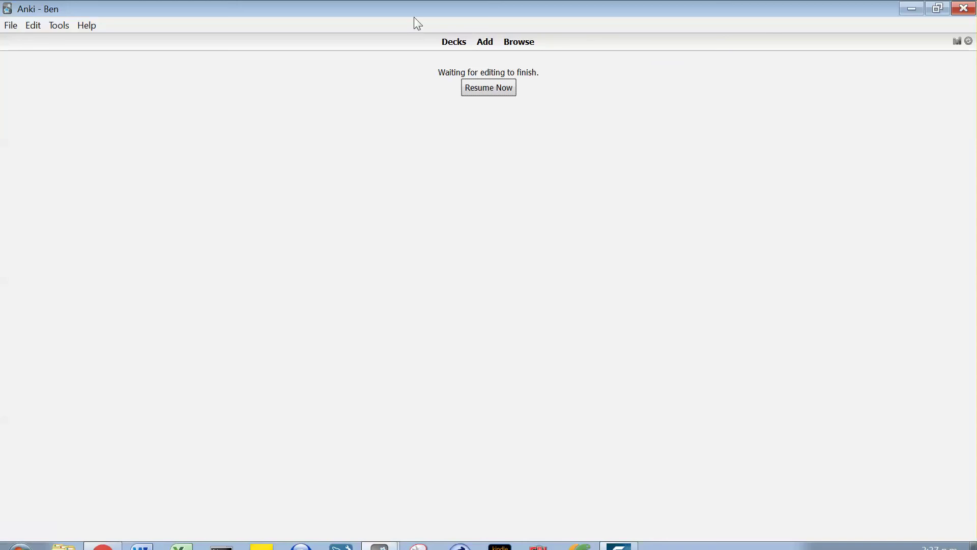
left_click(456, 43)
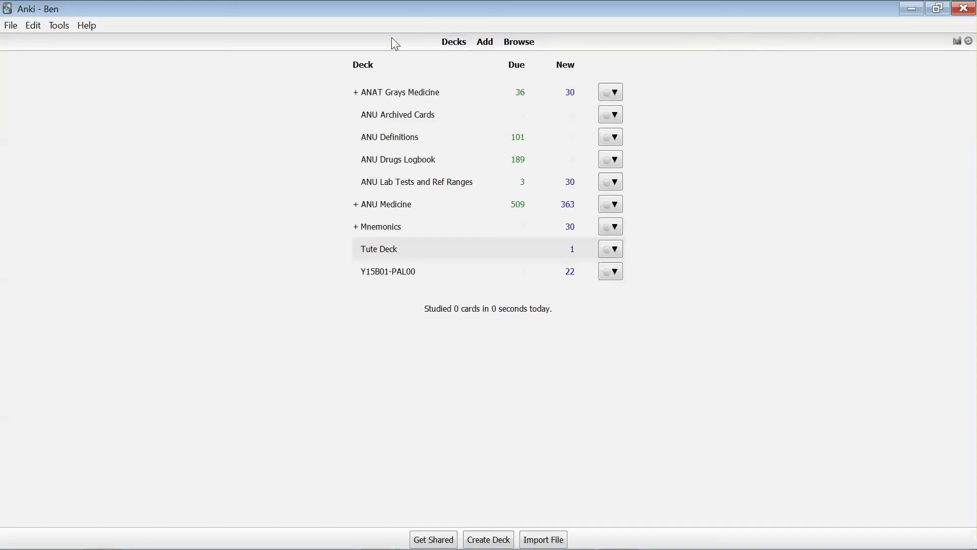
left_click(60, 26)
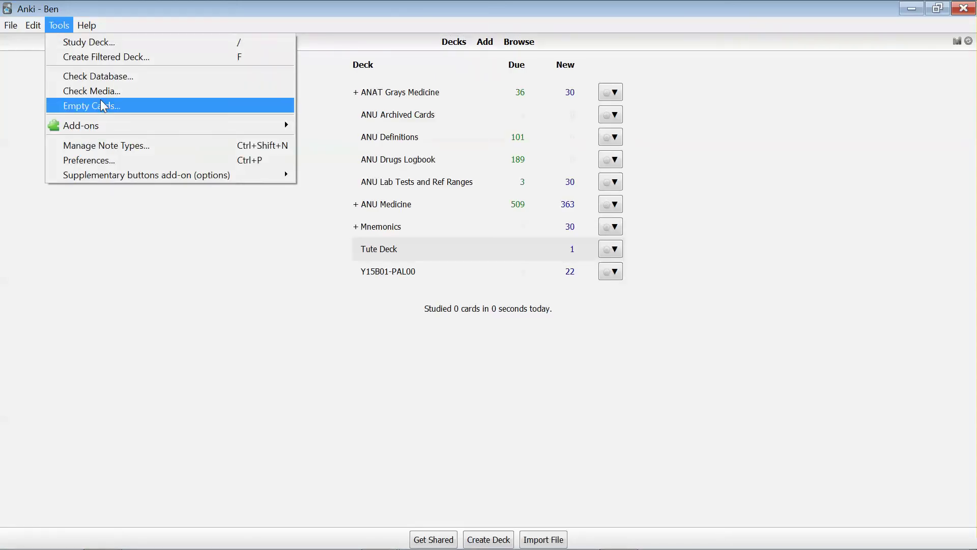
mouse_move(130, 182)
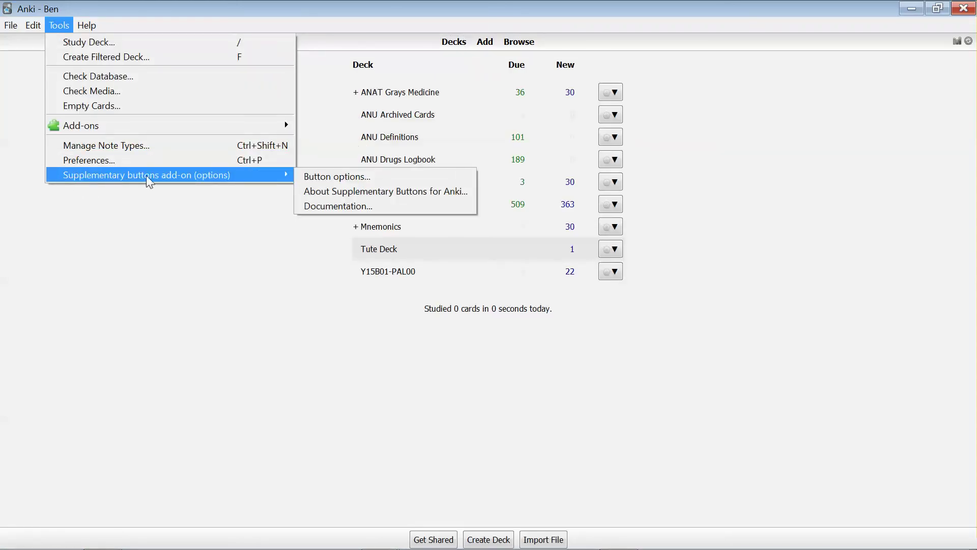
left_click(401, 177)
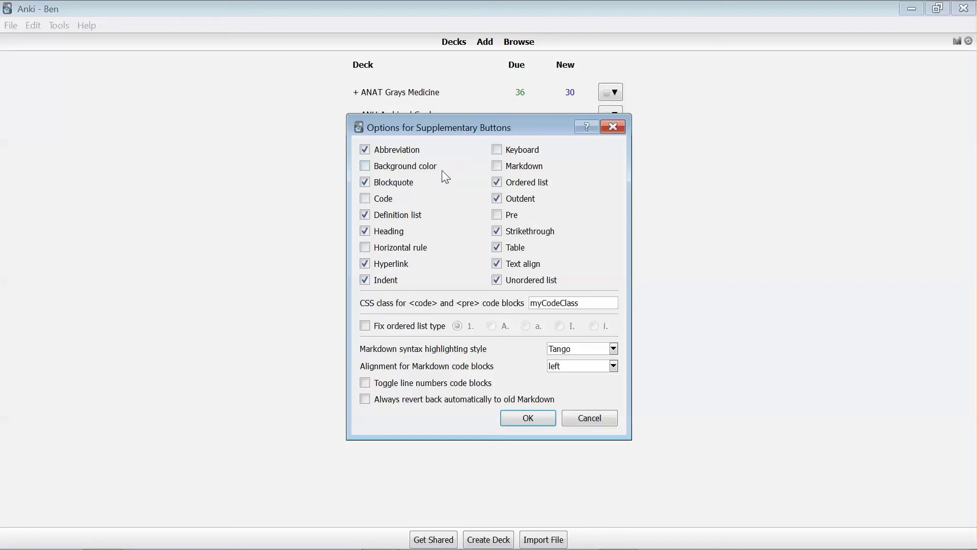
left_click(595, 420)
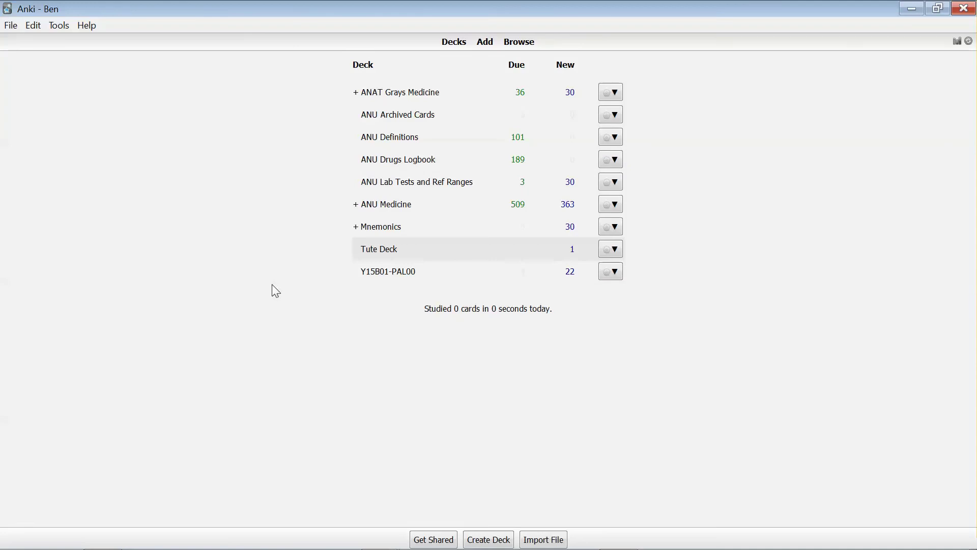